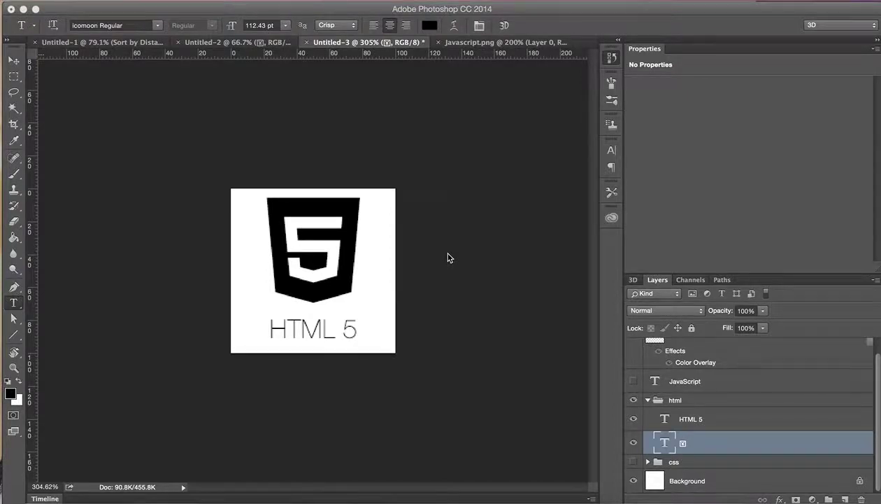
Apply the icomoon Regular font setting and enter the shield glyph above 'HTML 5' for text editing
click(110, 26)
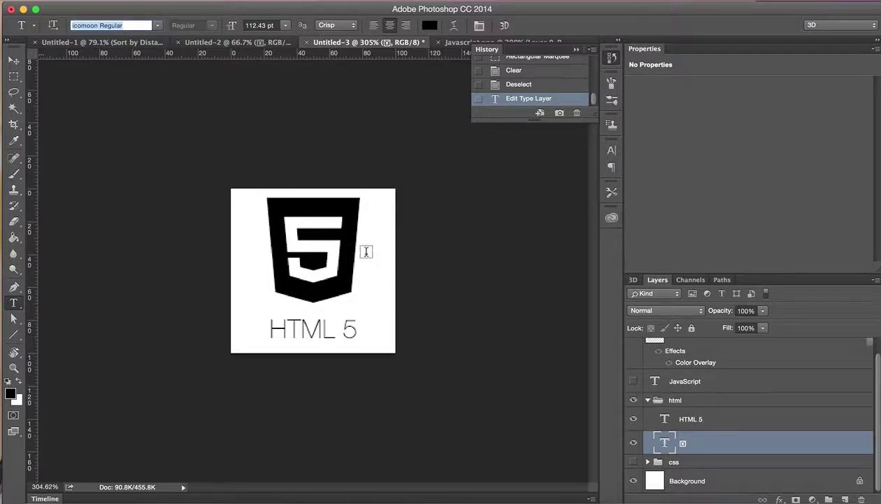
text(Helvetica Neue Thin)
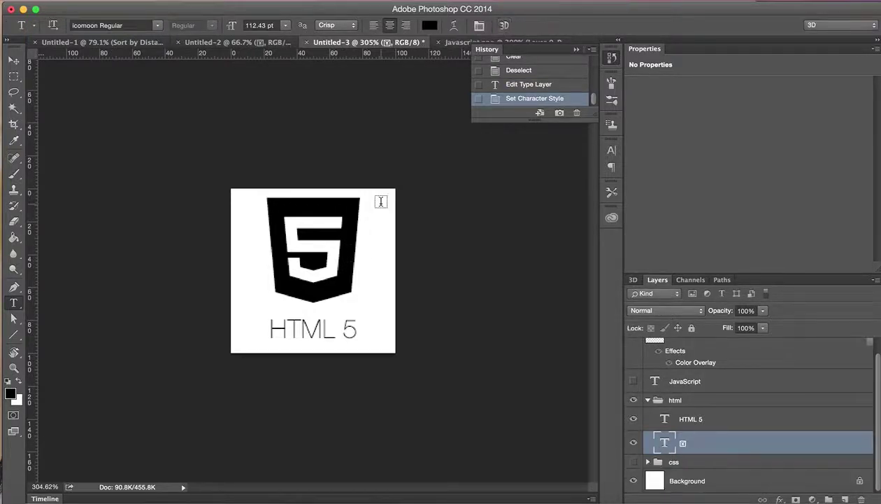
click(335, 250)
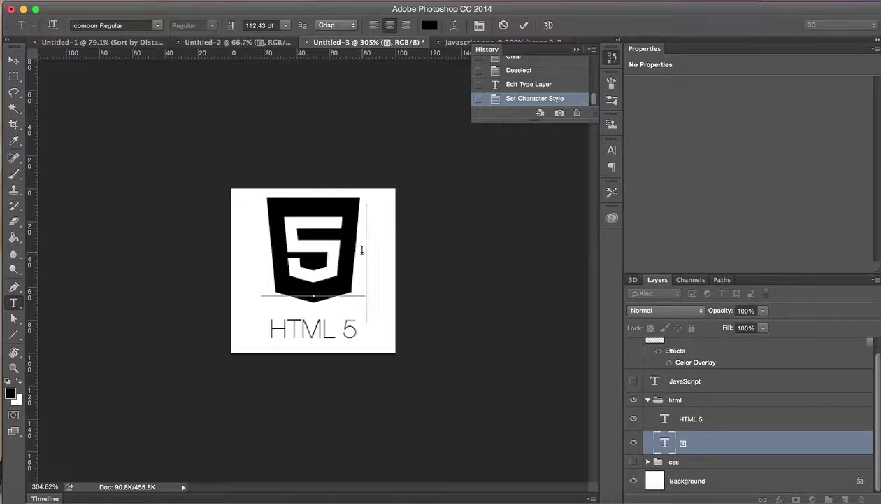
drag(362, 251, 283, 247)
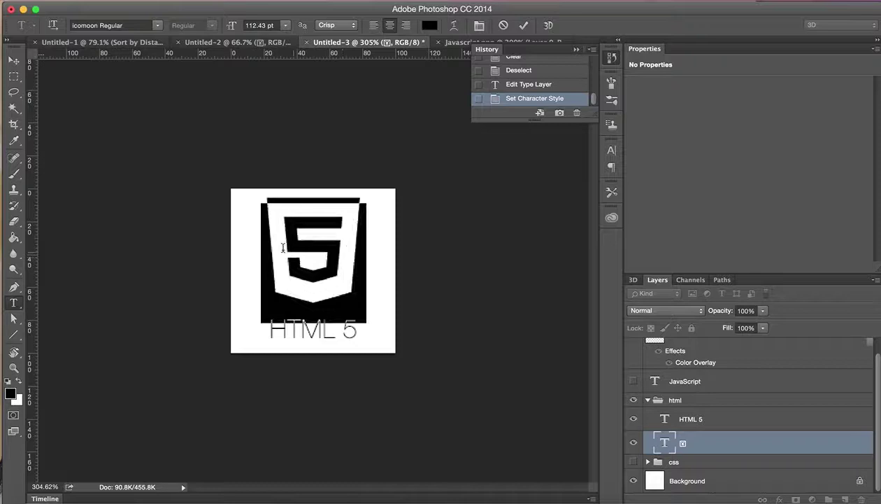
click(330, 253)
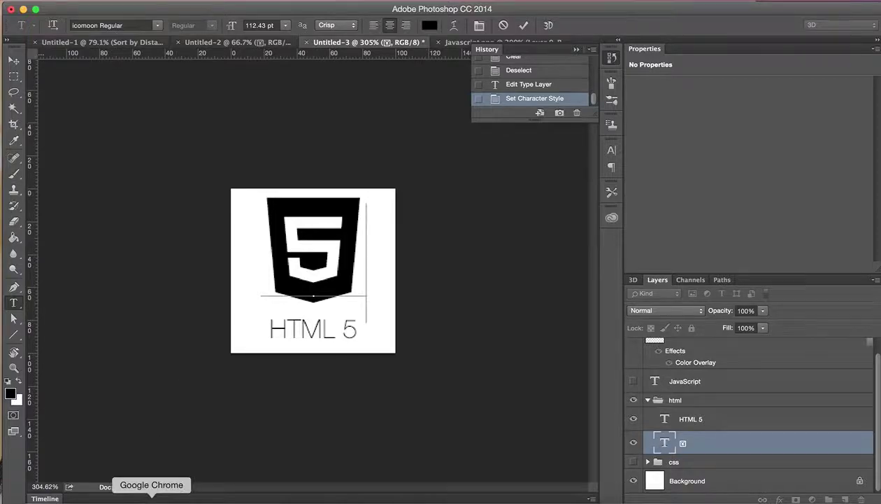
Switch to IcoMoon in Safari and browse the 84-glyph list, including linkedin e620
click(95, 496)
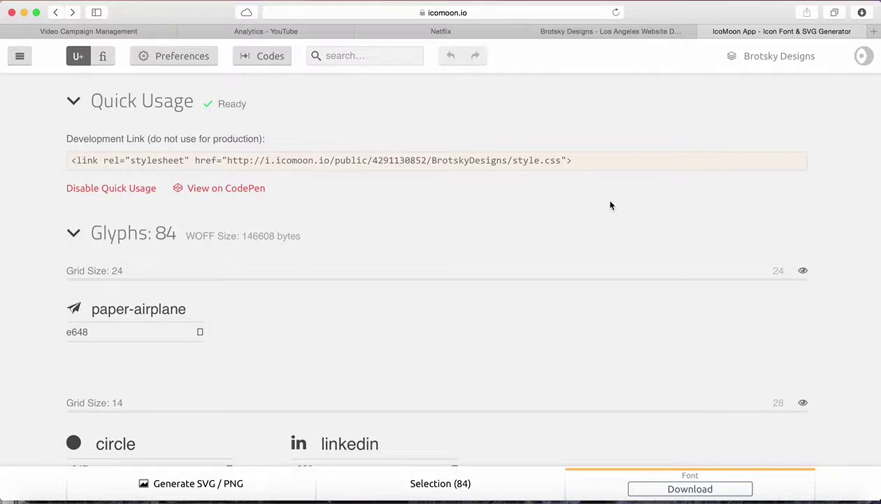
scroll(610, 205, down, 3)
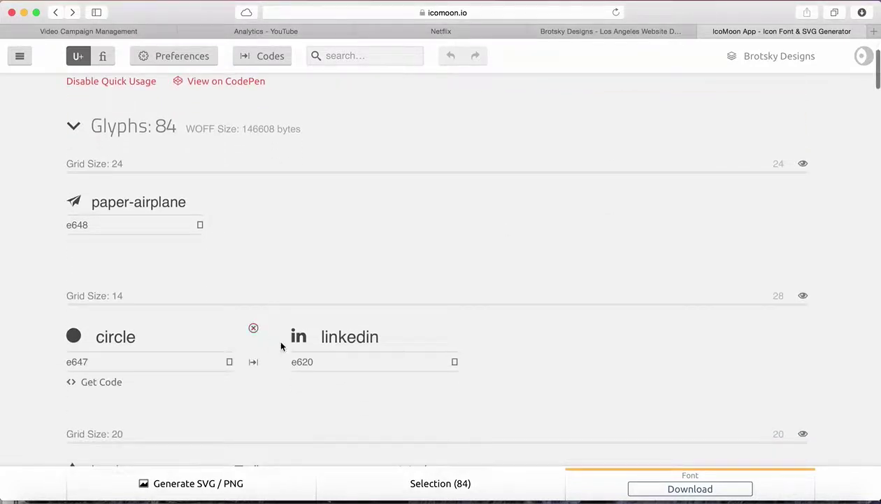
drag(308, 340, 290, 327)
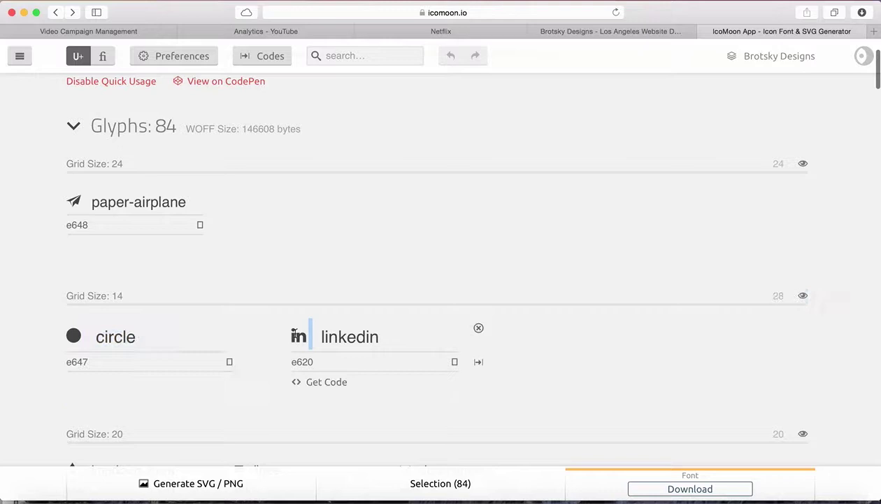
click(325, 283)
mouse_move(301, 339)
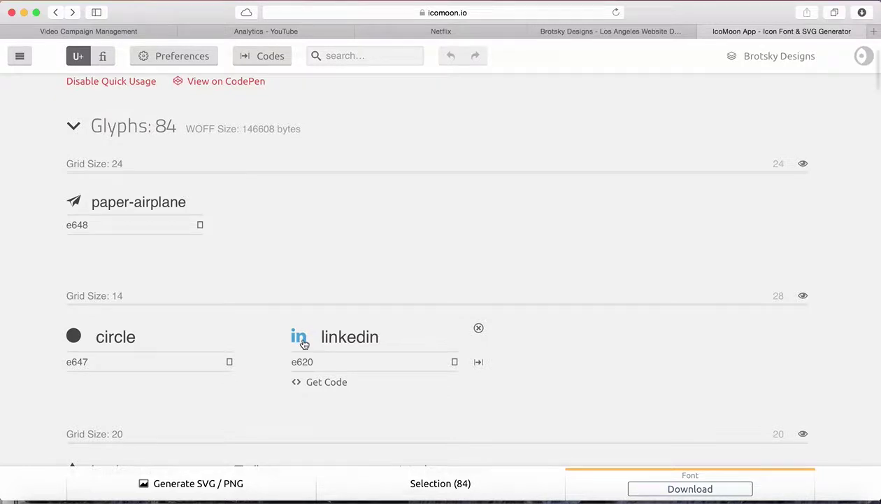
right_click(304, 343)
click(350, 238)
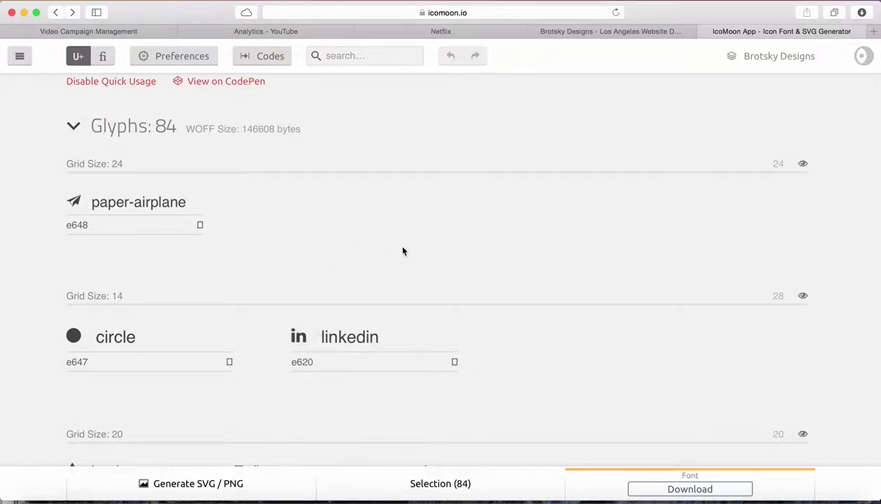
scroll(420, 256, up, 3)
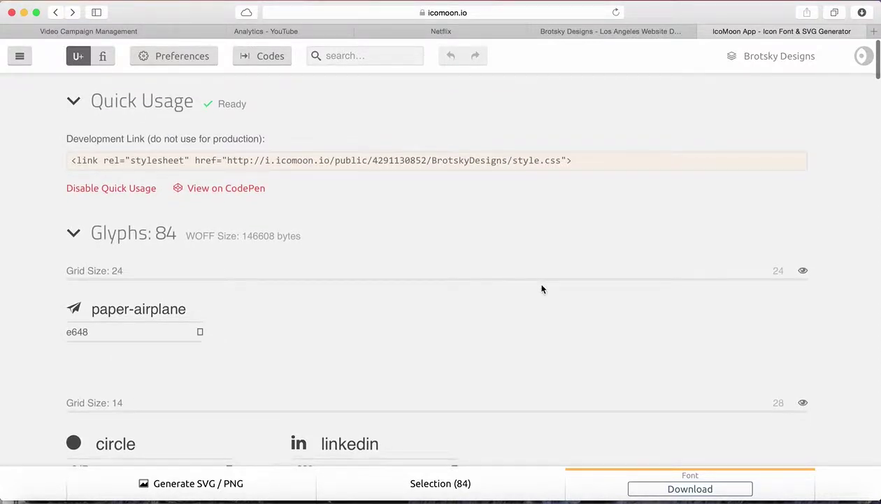
scroll(542, 289, down, 5)
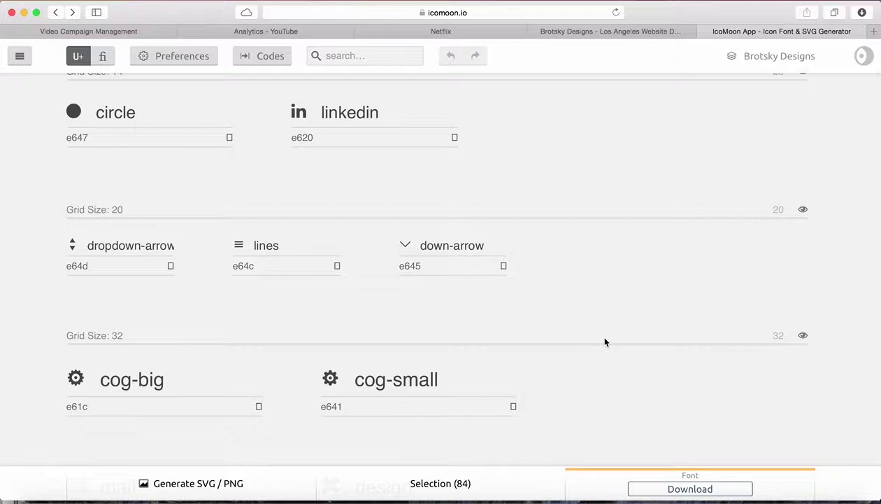
scroll(604, 341, down, 1)
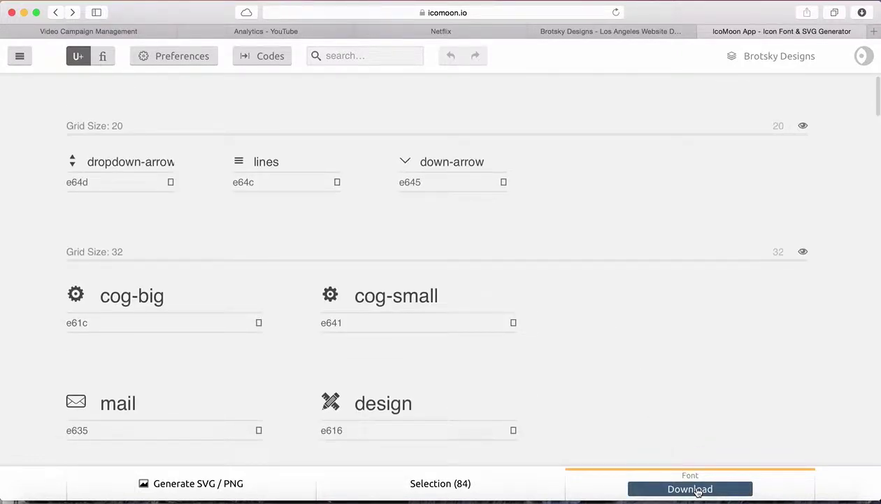
Download the generated IcoMoon font and show the Downloads folder in Finder
click(697, 489)
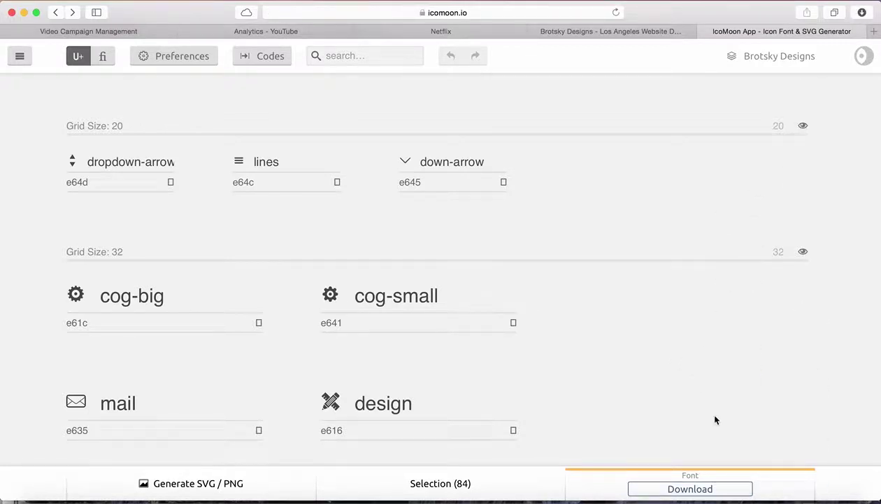
click(39, 498)
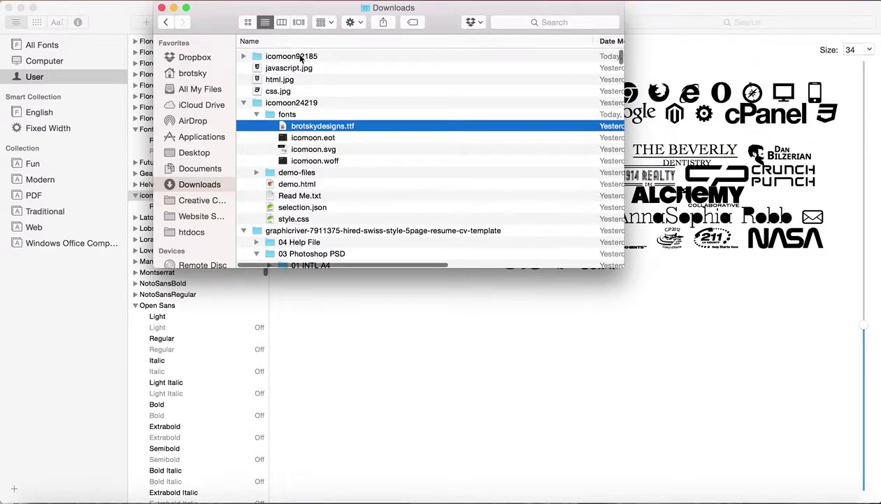
Open the icomoon92185 folder, expand fonts, and open icomoon.ttf in Font Book
click(305, 56)
double_click(307, 56)
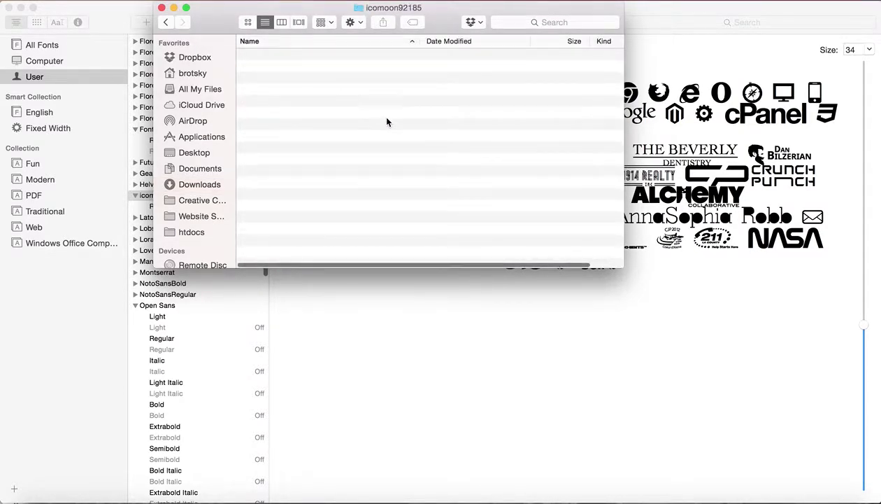
click(326, 91)
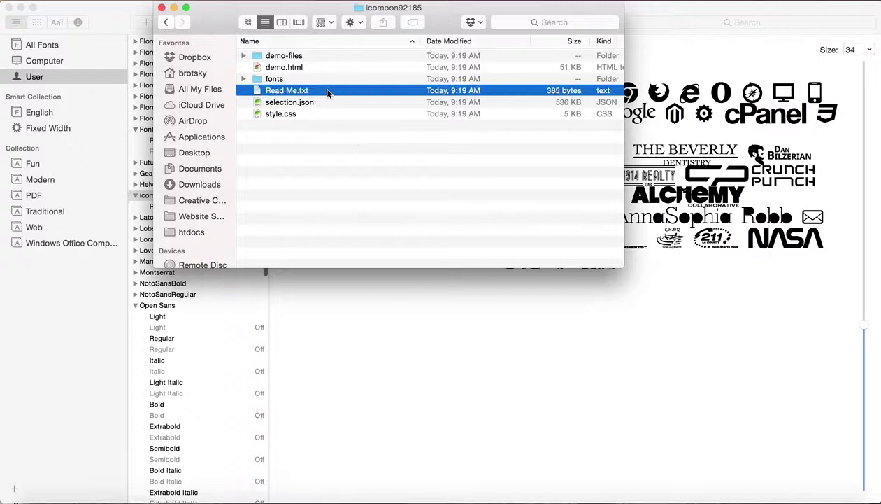
key(Up)
key(Right)
key(Down)
key(Down)
key(Down)
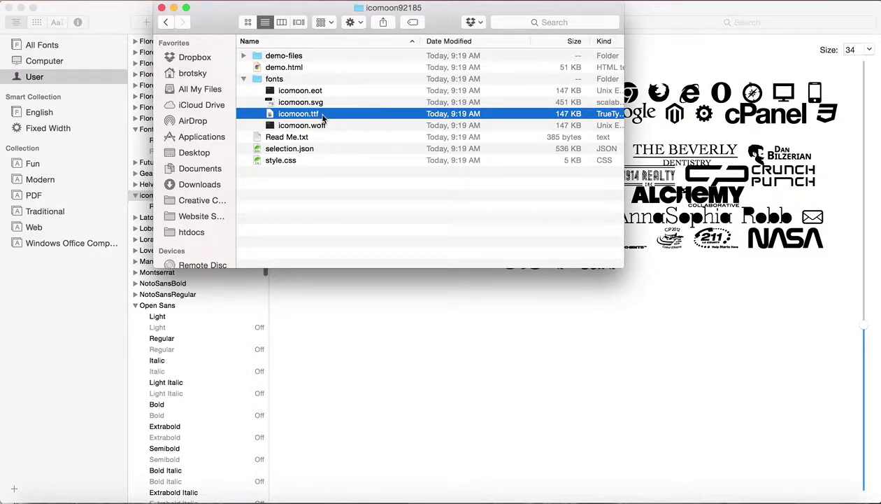
double_click(301, 114)
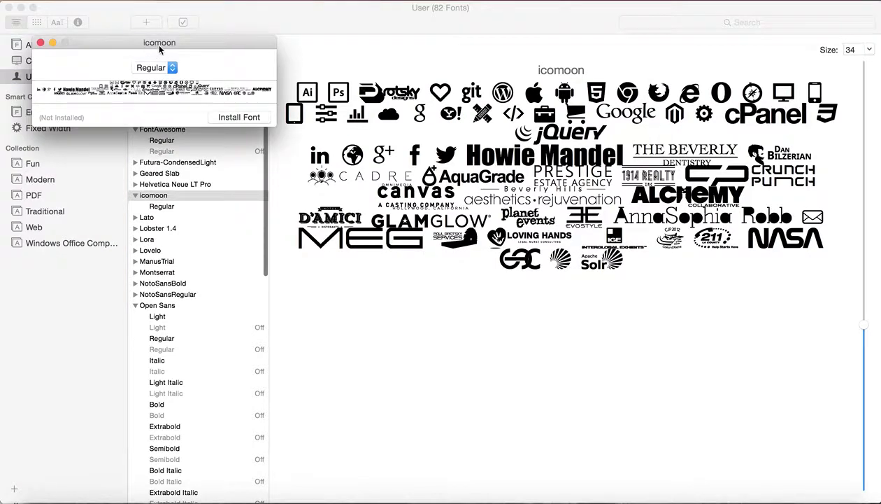
Install icomoon.ttf, ticking it through the single minor validation warning
click(235, 117)
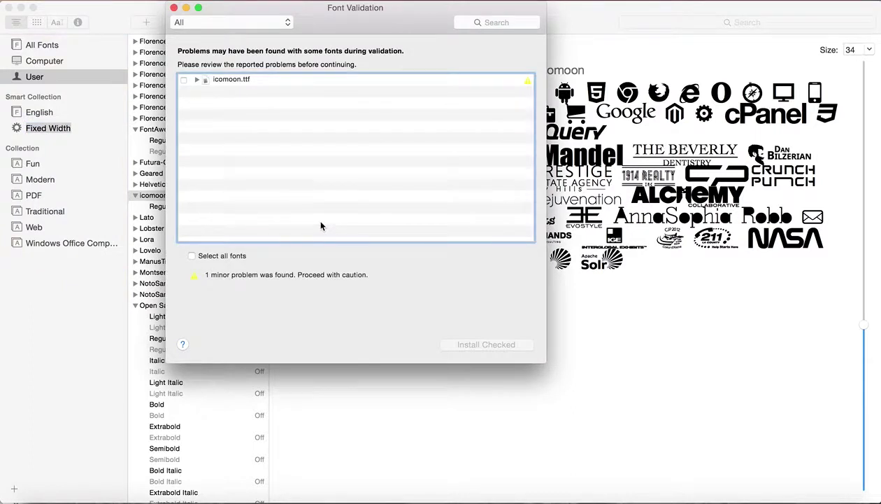
click(183, 80)
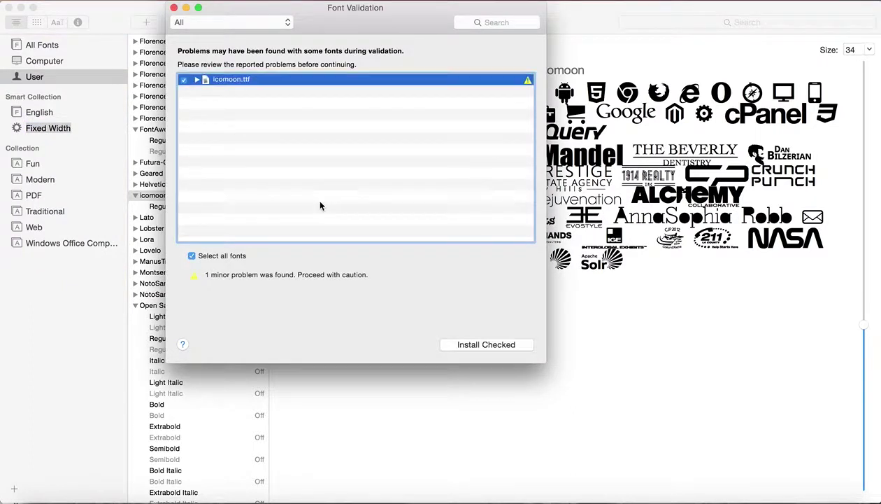
click(455, 341)
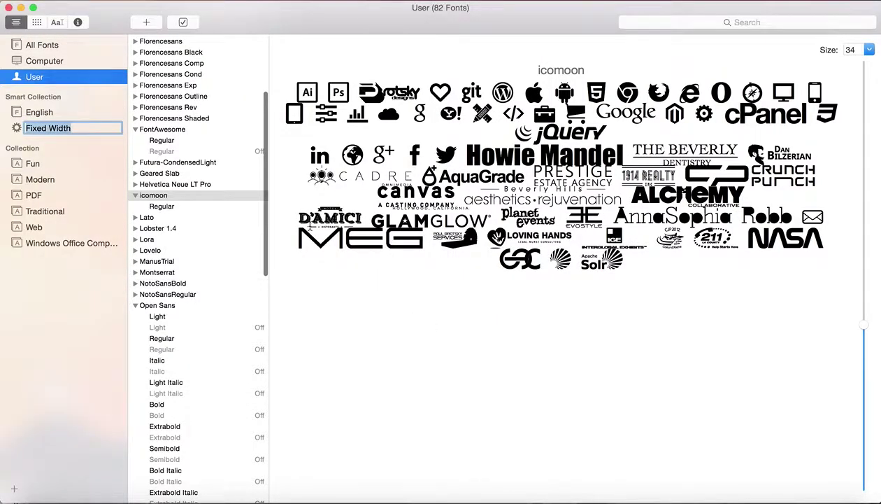
Browse the FontAwesome and Helvetica Neue LT Pro faces, ending on icomoon Regular's glyph preview
click(192, 199)
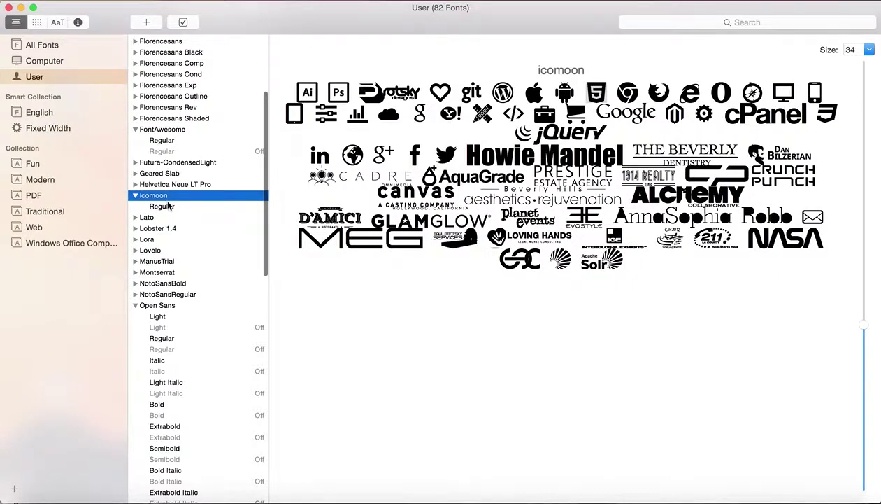
click(169, 207)
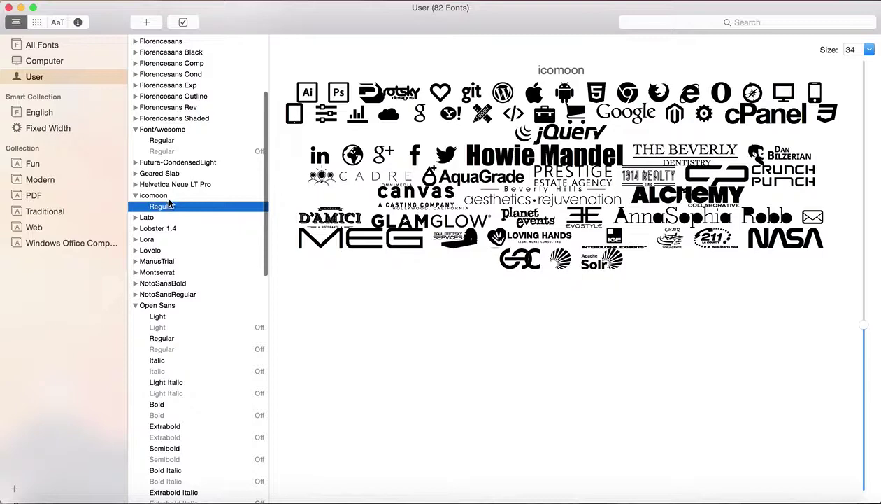
click(179, 150)
click(168, 140)
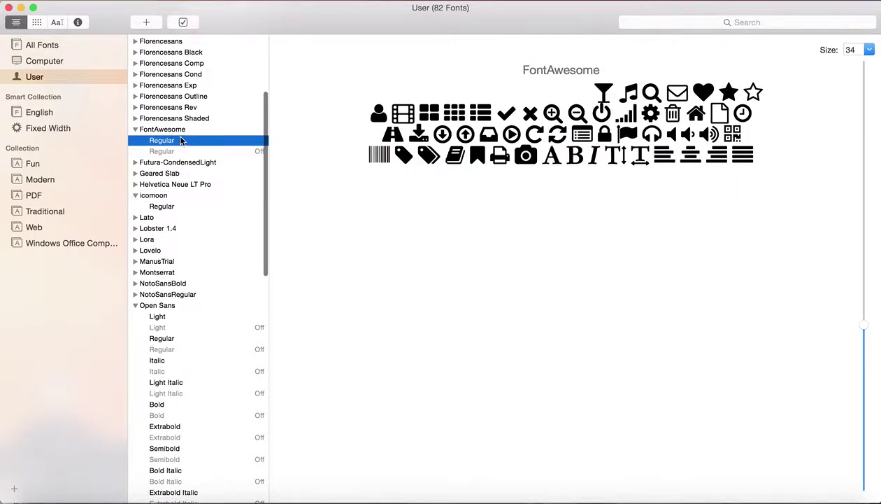
double_click(186, 184)
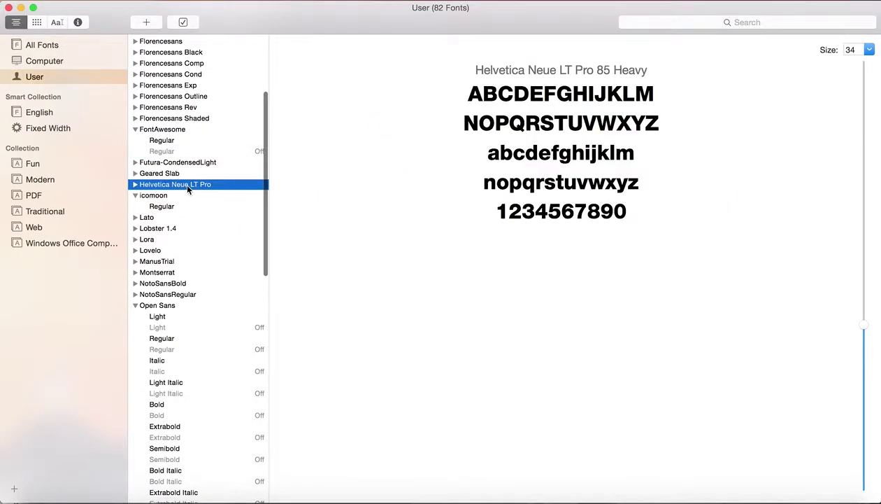
click(188, 191)
key(Down)
key(Up)
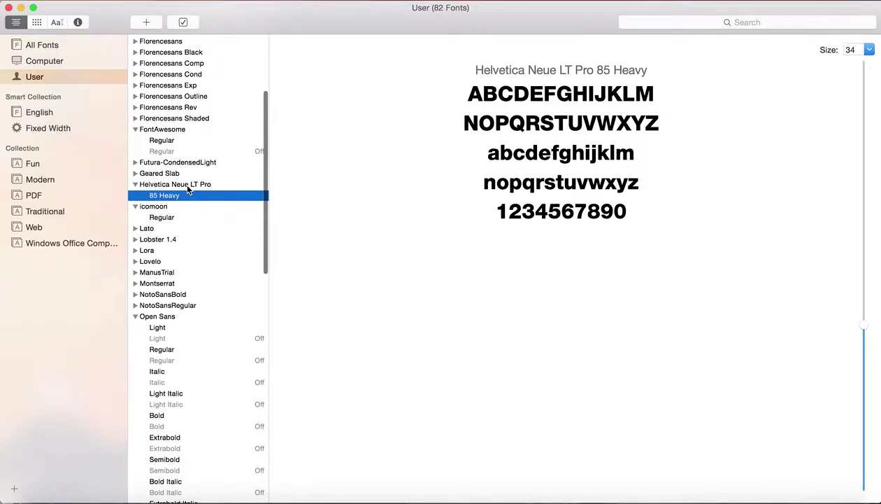
click(187, 216)
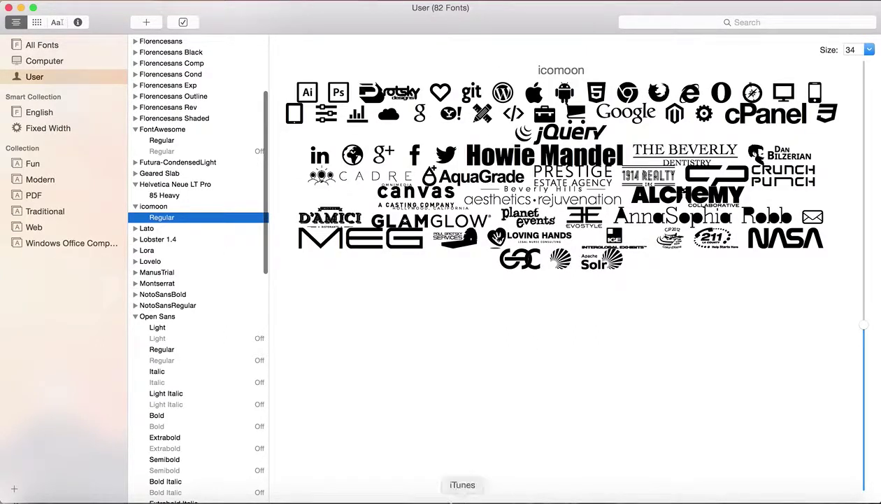
Return to Photoshop and cancel a stray text edit on the HTML5 shield glyph
click(405, 498)
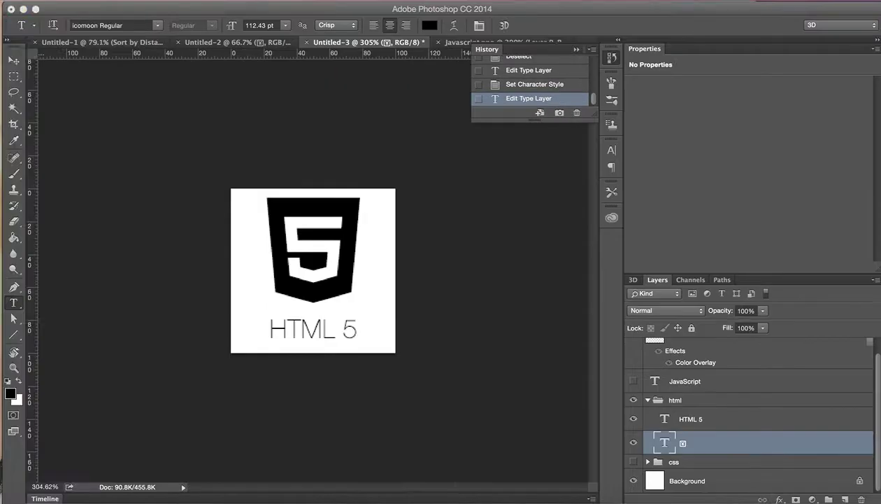
click(350, 242)
text(ju)
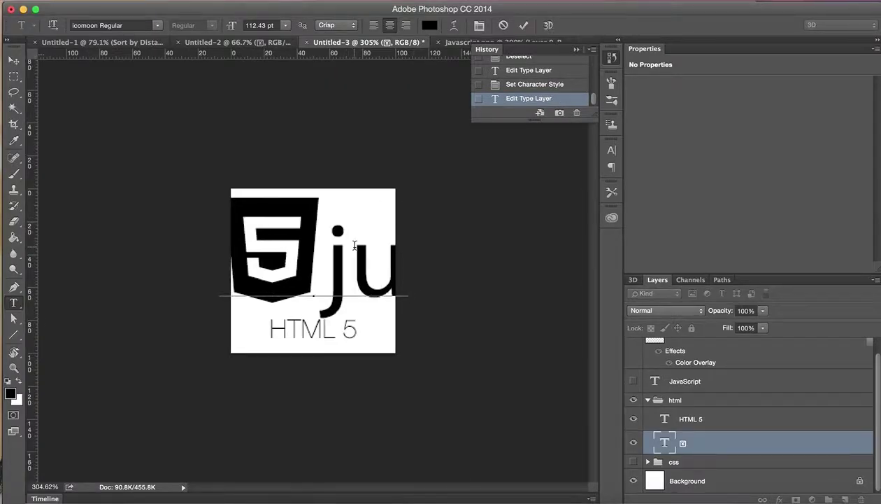
key(BackSpace)
key(BackSpace)
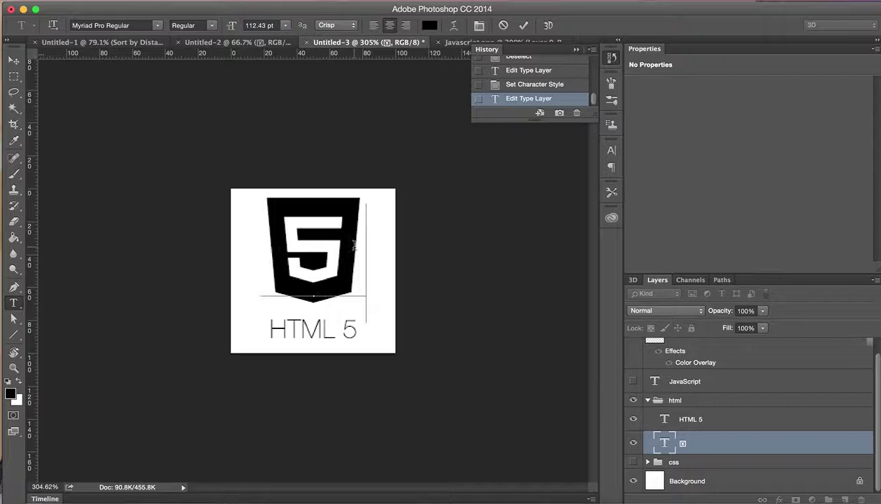
click(503, 26)
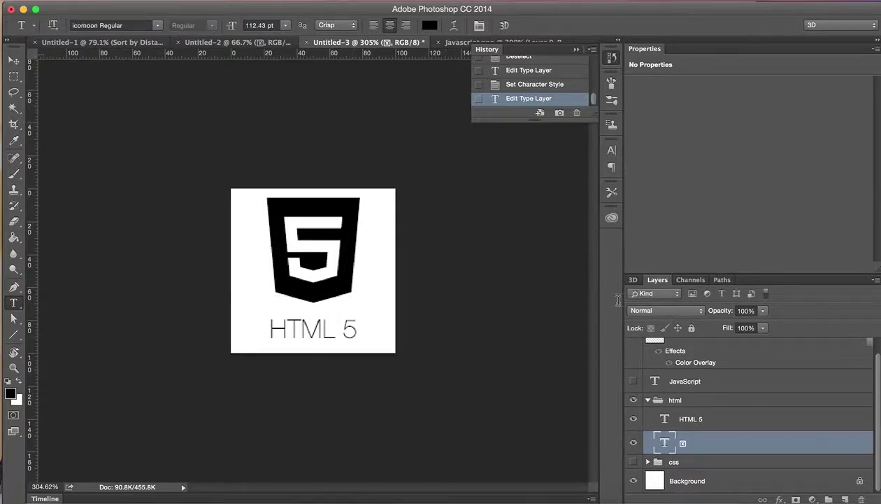
scroll(720, 398, up, 1)
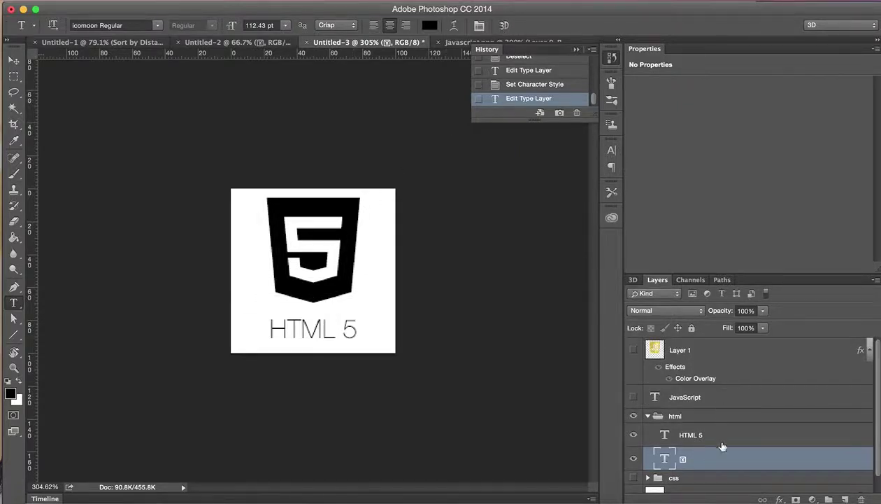
Duplicate the html group as 'html copy' with Cmd+J
click(714, 435)
click(726, 418)
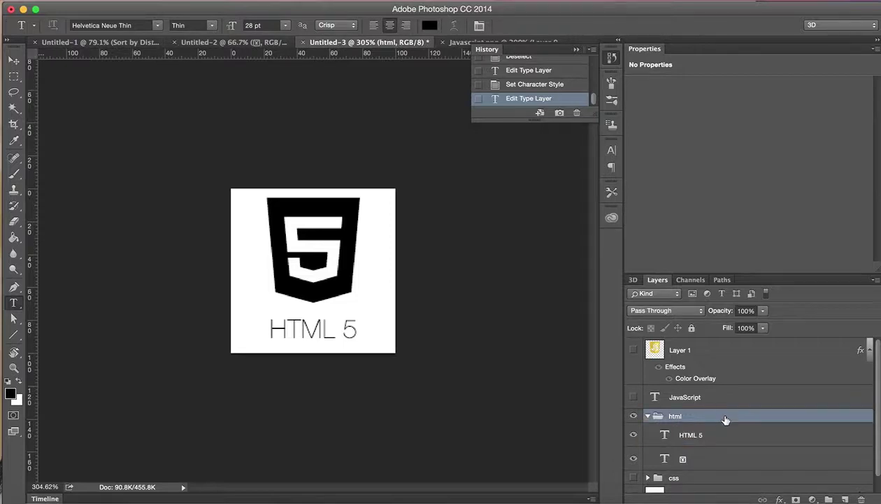
key(super+j)
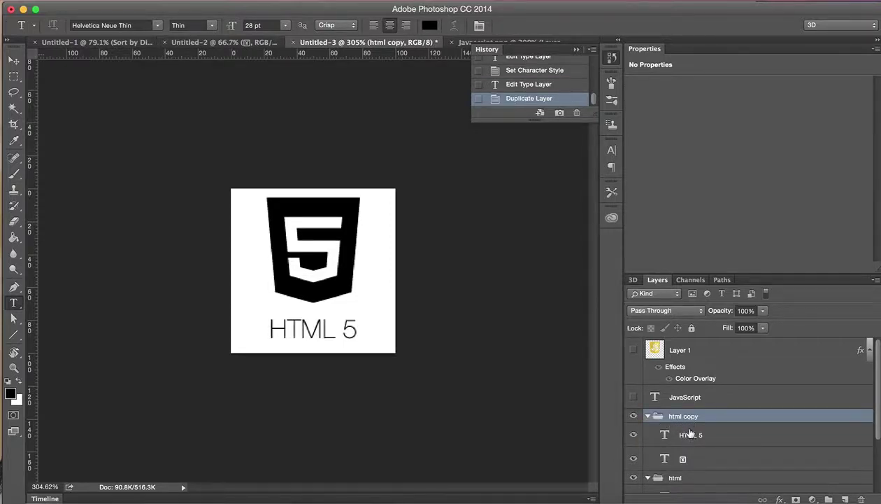
Copy the git glyph from Font Book's icomoon preview and go back to Photoshop
click(721, 498)
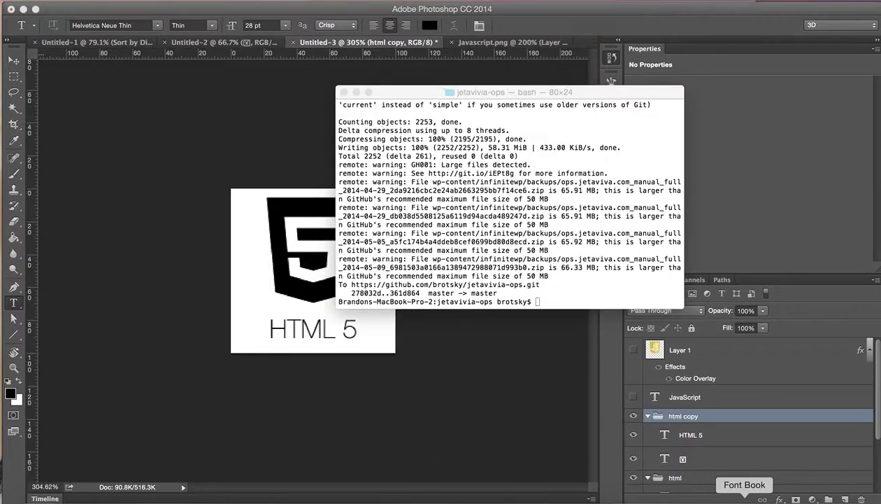
click(746, 498)
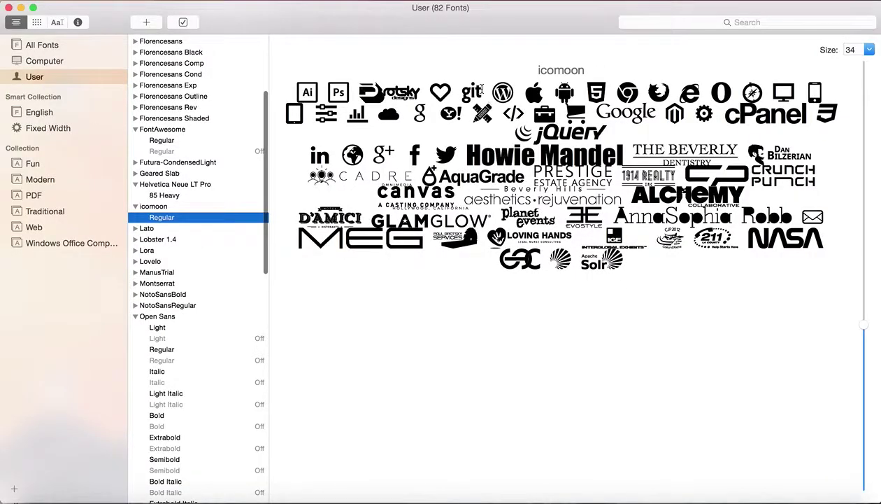
drag(476, 92, 458, 86)
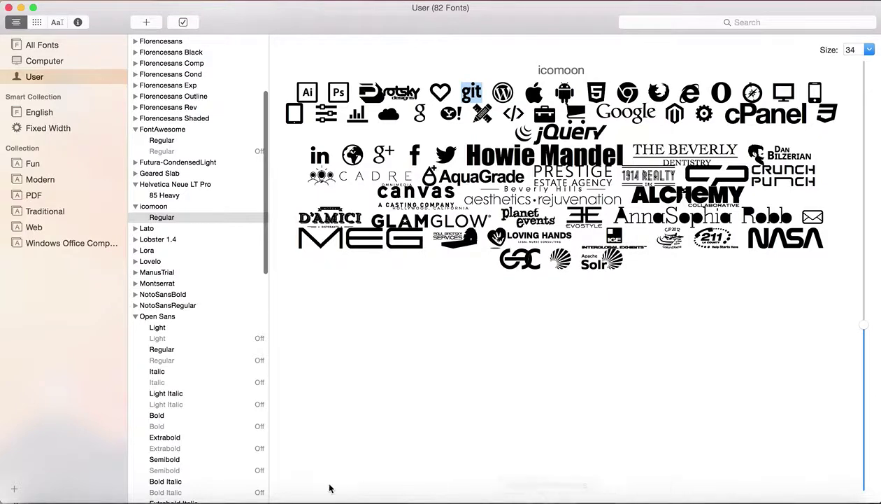
click(405, 498)
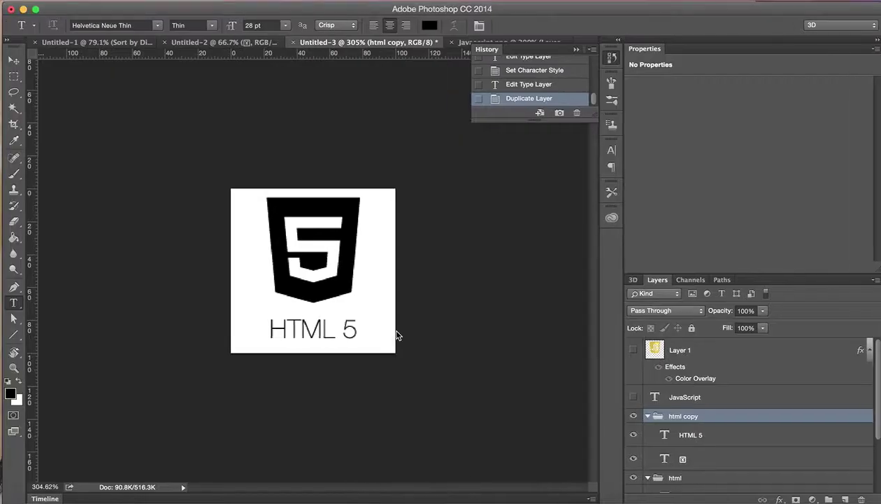
Replace the shield glyph in the html copy icon layer with the pasted git glyph
click(697, 440)
click(703, 458)
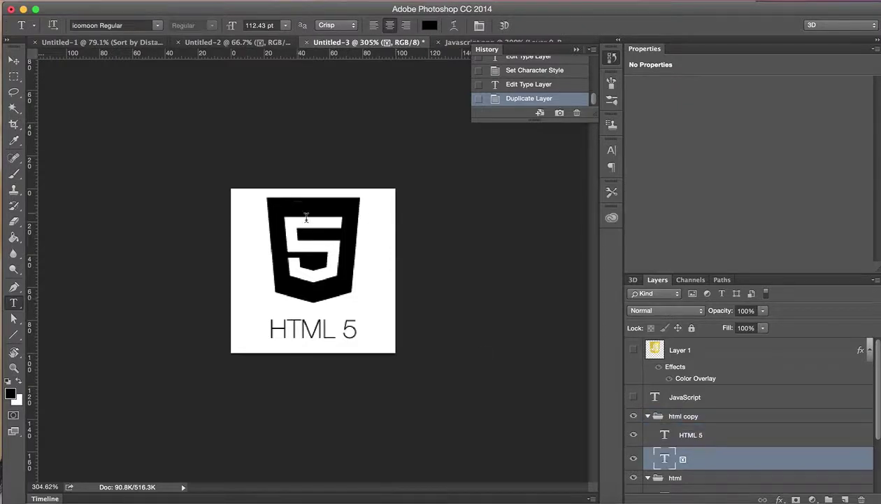
click(326, 242)
key(super+a)
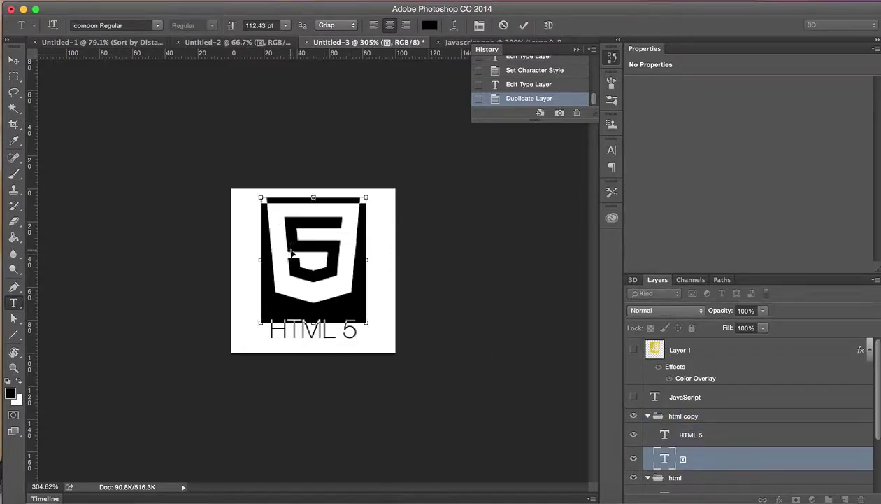
key(super+v)
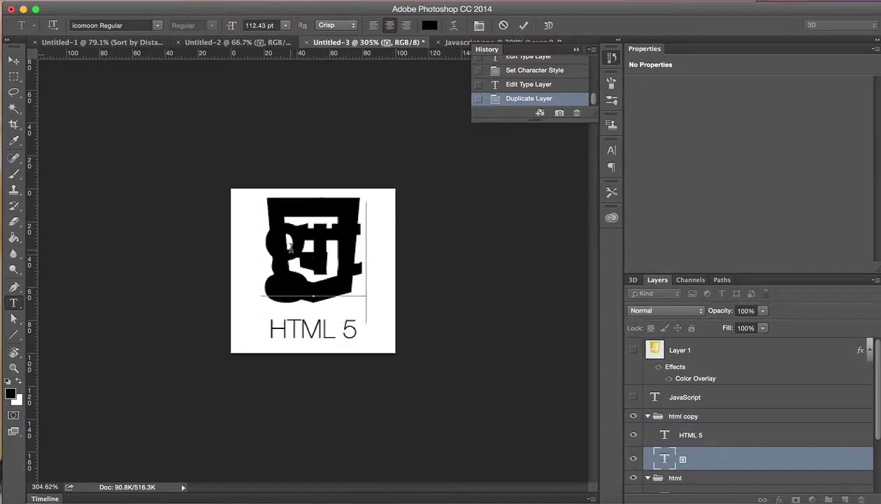
click(523, 25)
Collapse the html copy group and hide the original html group
click(654, 418)
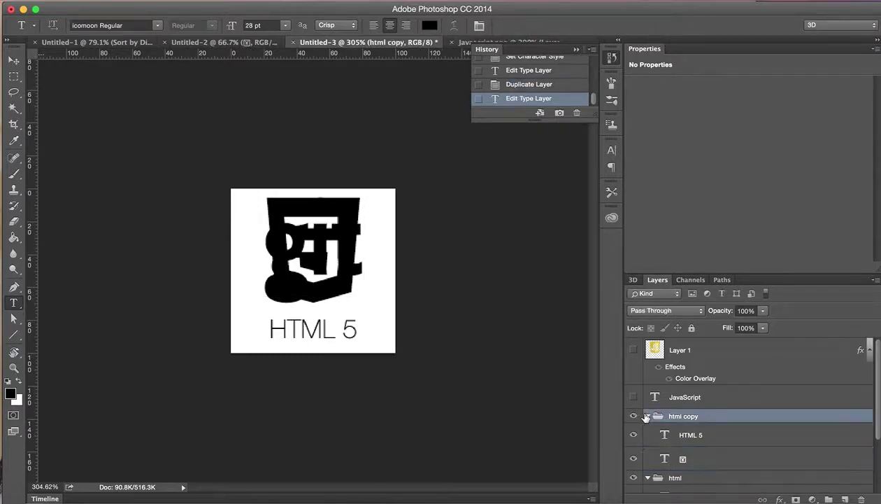
click(648, 415)
click(633, 429)
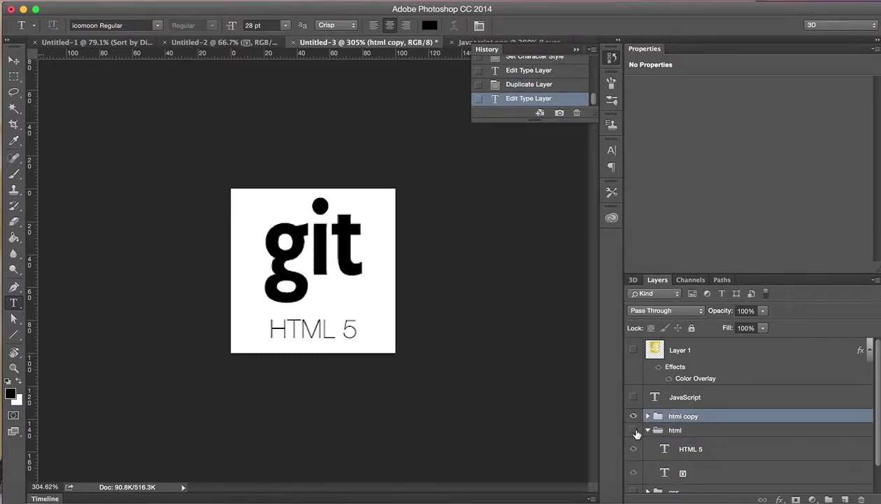
Shrink the git glyph from 112.43 pt to 87.43 pt, then try a free transform
double_click(358, 245)
click(336, 241)
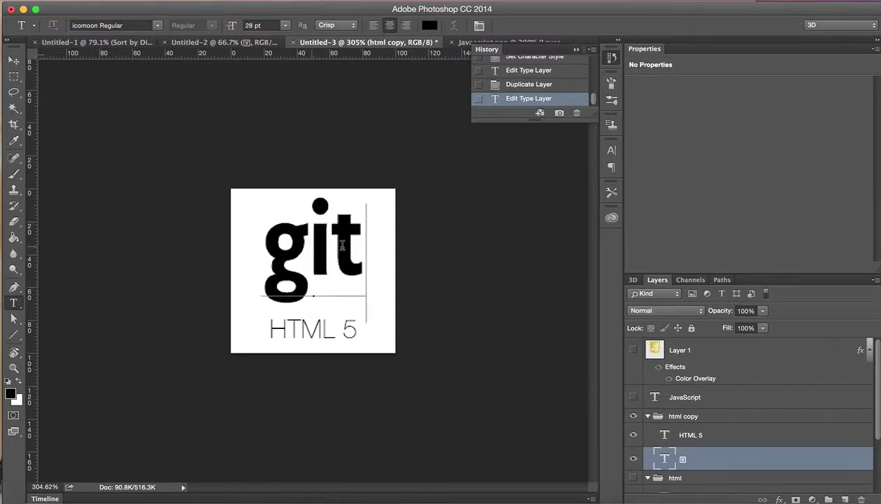
double_click(348, 240)
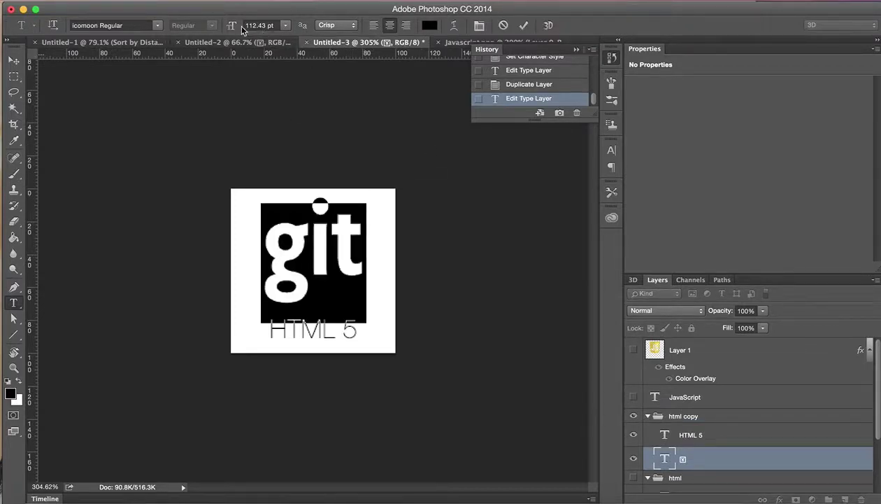
drag(233, 29, 207, 28)
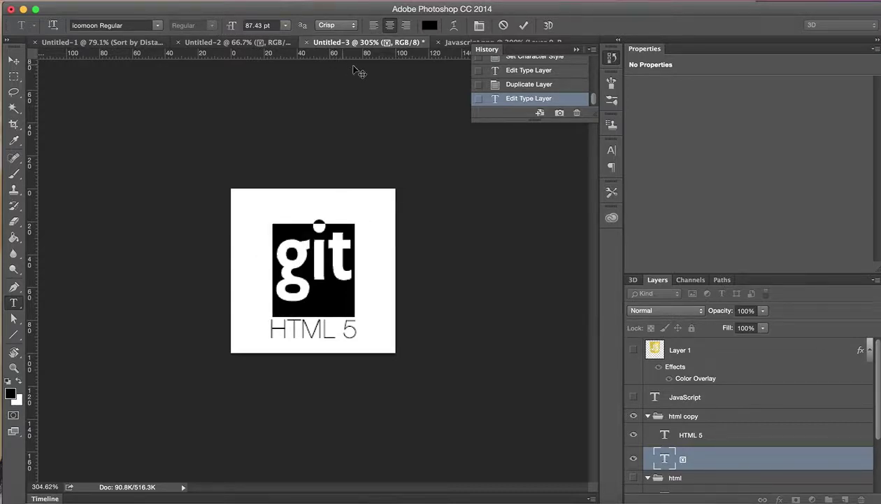
click(525, 27)
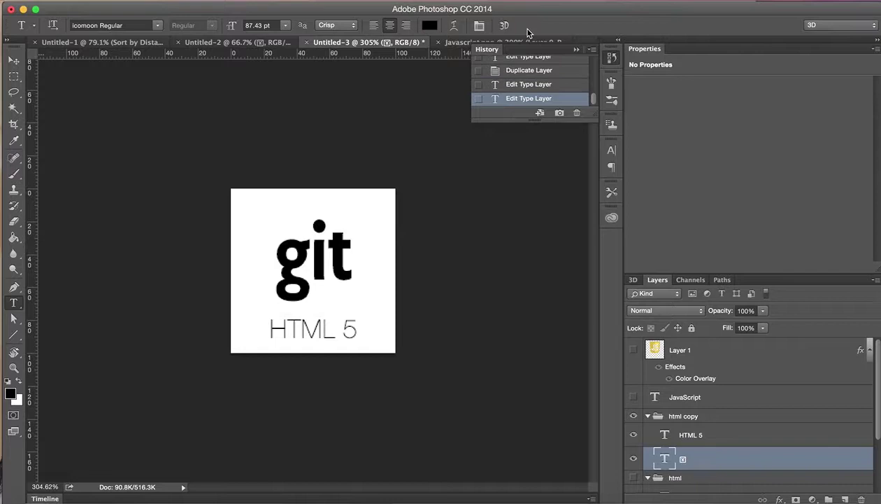
key(super+t)
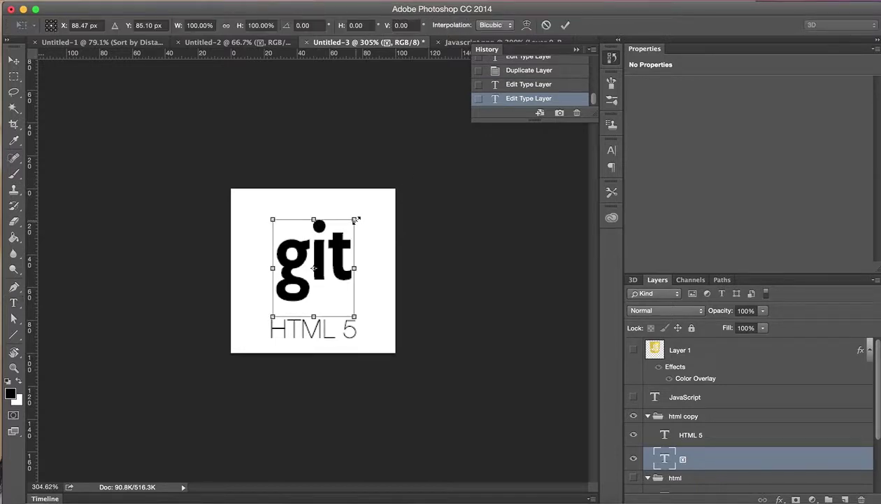
mouse_move(356, 220)
mouse_down()
mouse_move(377, 186)
mouse_move(354, 249)
mouse_move(358, 193)
mouse_move(360, 250)
mouse_move(366, 227)
mouse_up()
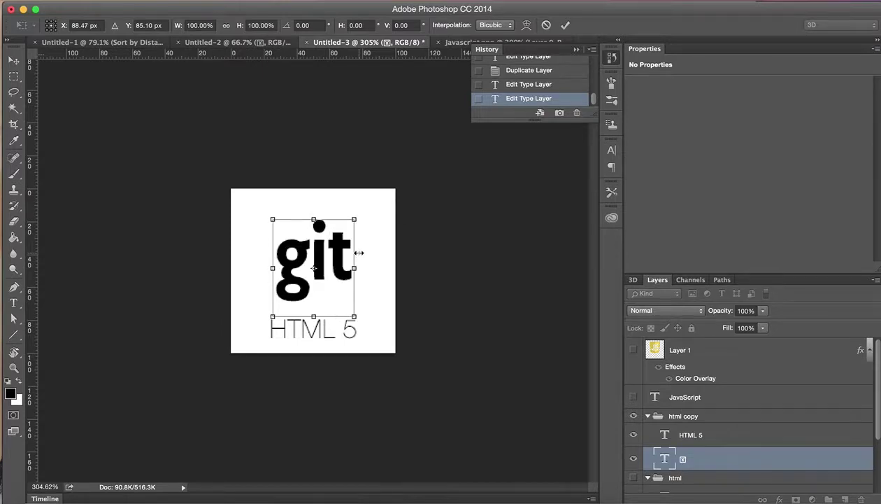
key(Escape)
key(t)
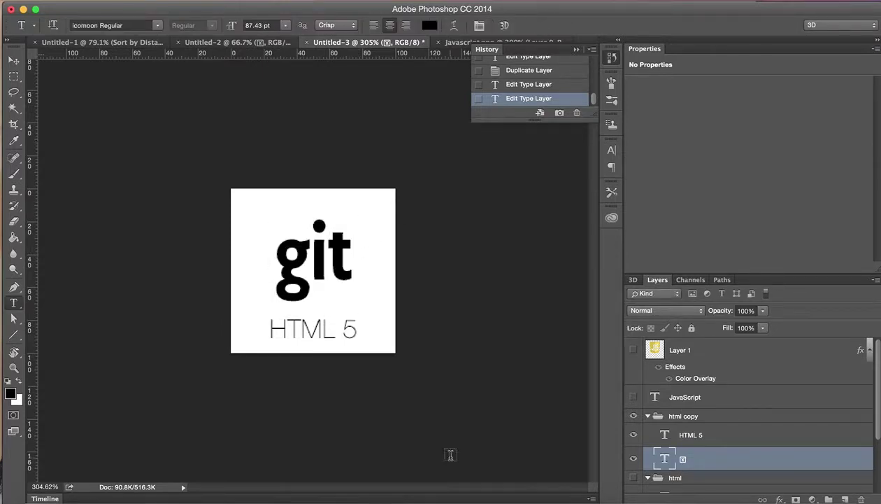